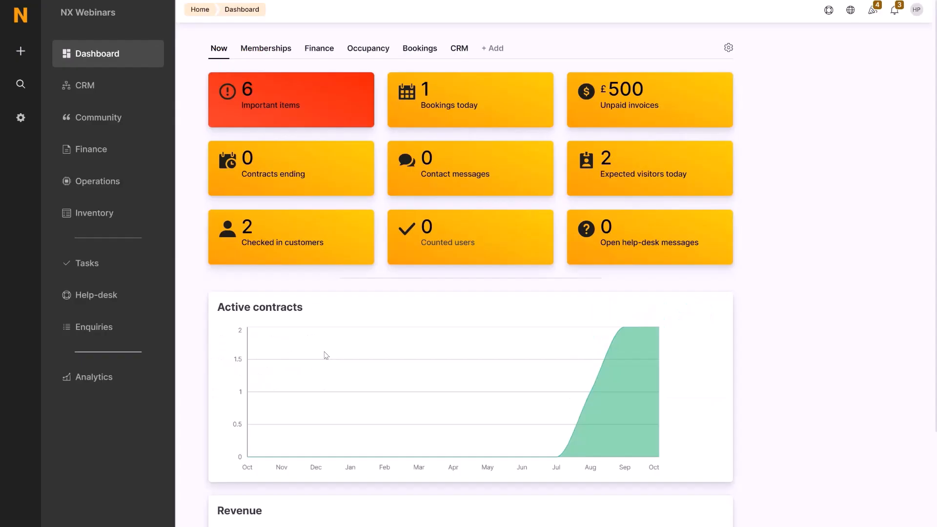
- Open today's check-ins from the 'Checked in customers' tile on the Now dashboard
click(305, 242)
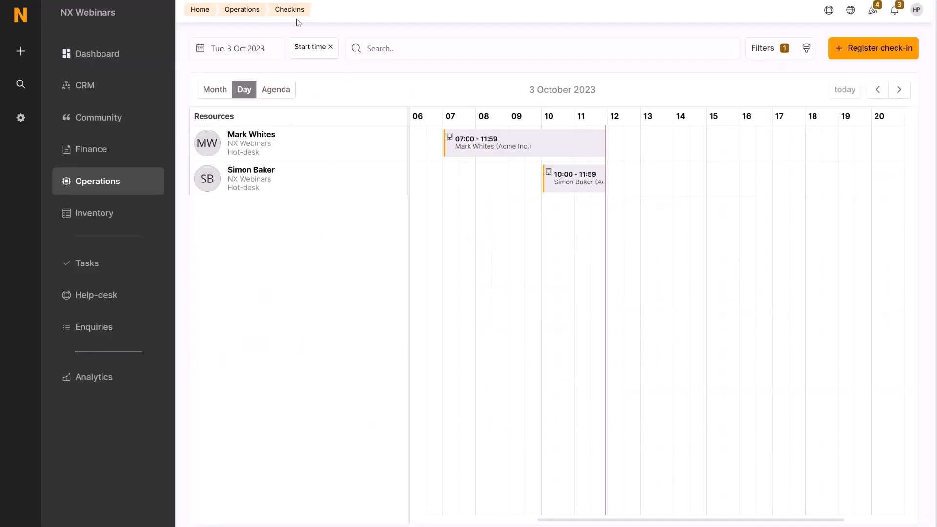
- Scroll through the Dashboard Cards List article and return to the Checkins tab
drag(262, 118, 460, 121)
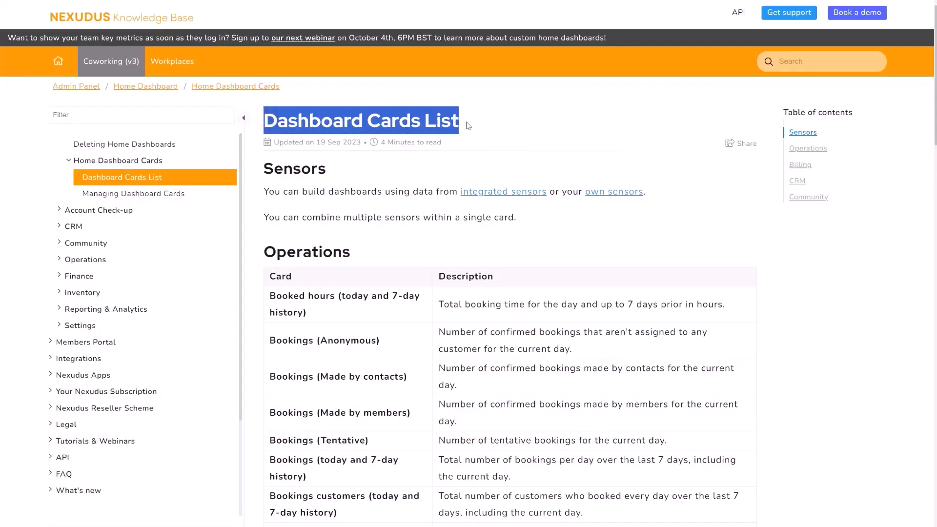
click(469, 125)
scroll(471, 229, down, 3)
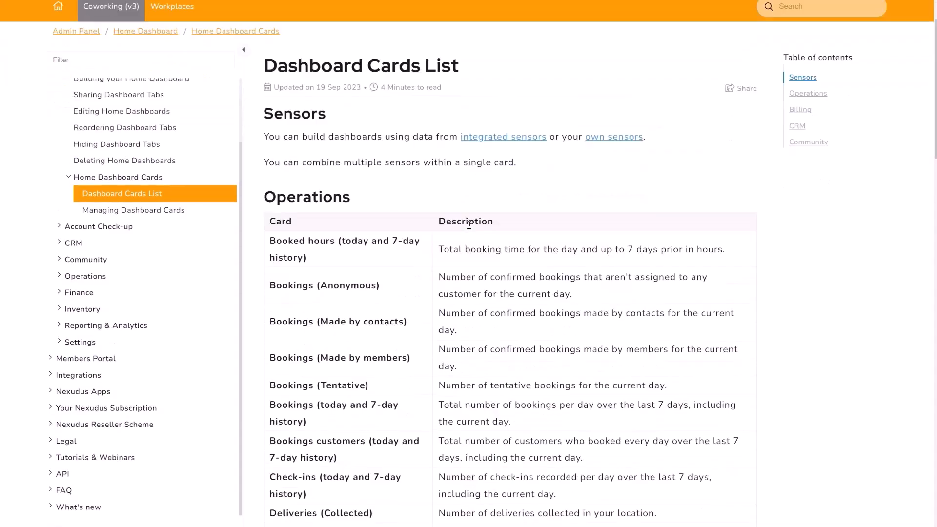
scroll(471, 229, down, 5)
scroll(471, 225, down, 5)
scroll(470, 225, down, 5)
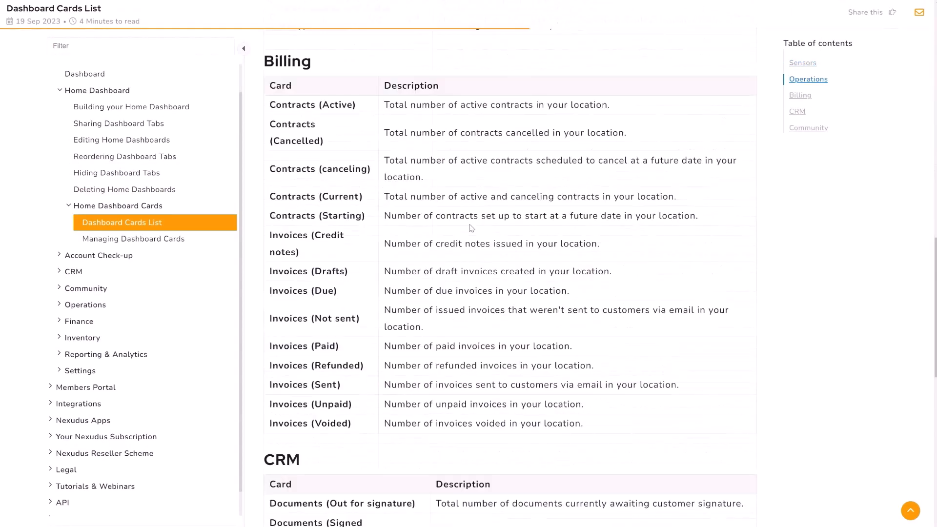
scroll(476, 250, up, 15)
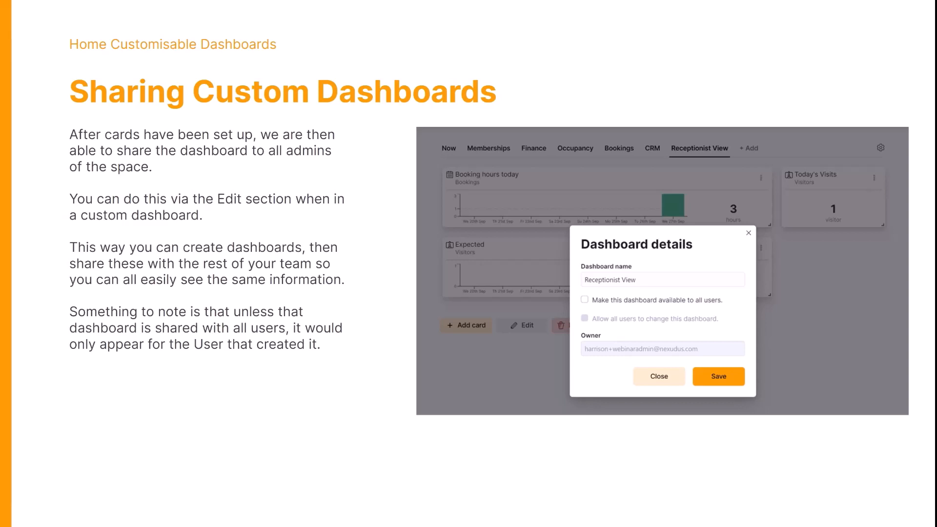
- Advance the slides to Customizing Your Dashboard and switch to the admin dashboard
key(Right)
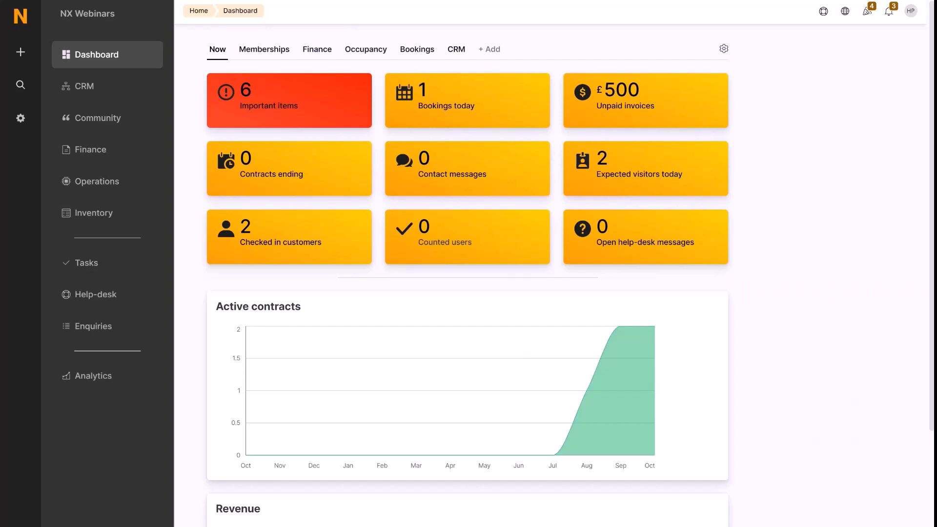
- Add a new home dashboard tab named 'Receptionist View'
click(490, 49)
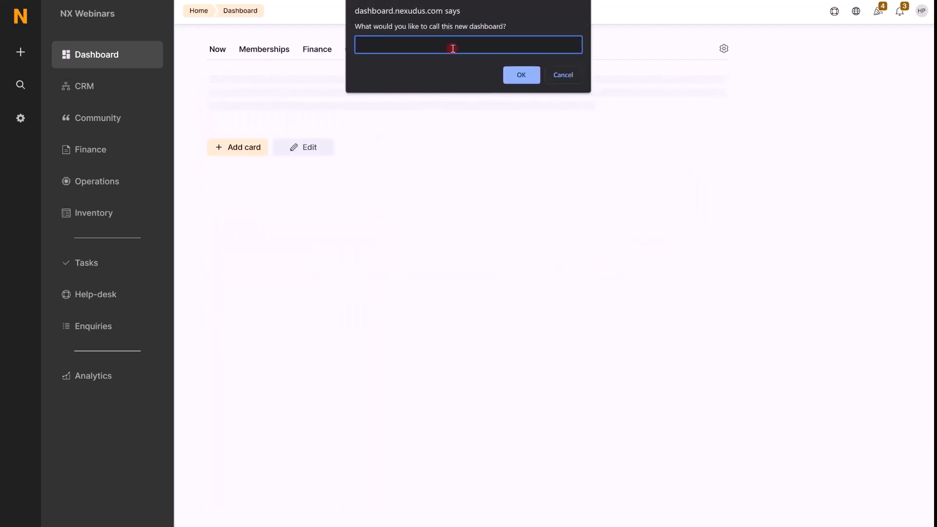
text(Recep)
text(tionist View)
click(521, 75)
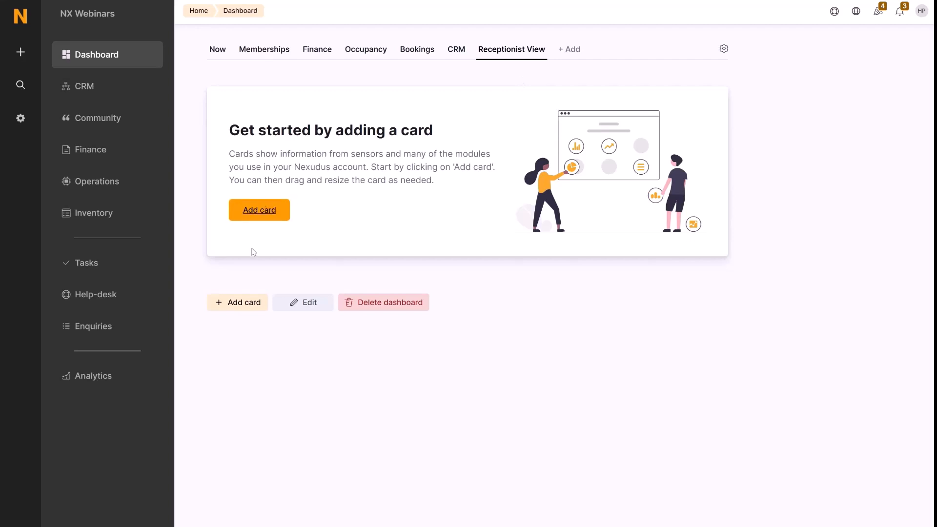
- Add six Operations cards: Booked hours, Bookings, Check-ins, and Visitors Expected today, Expected, On site
click(242, 303)
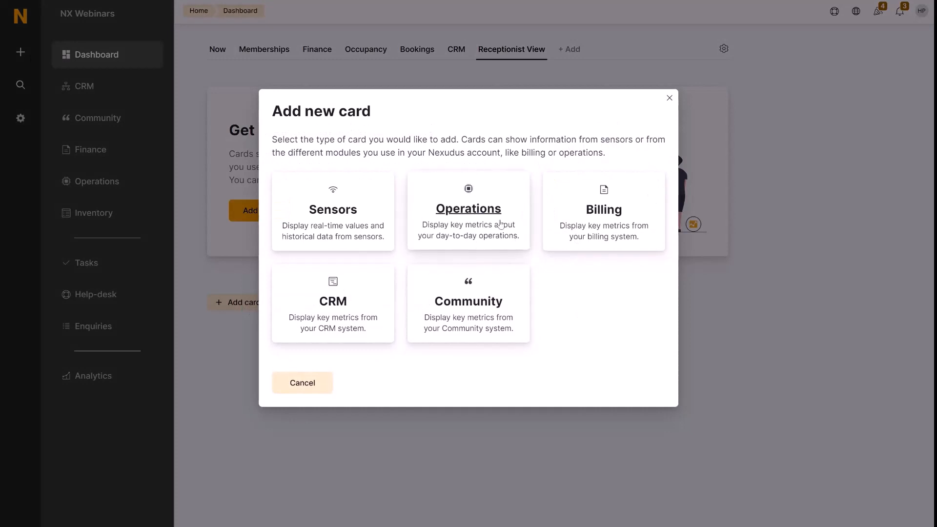
click(500, 222)
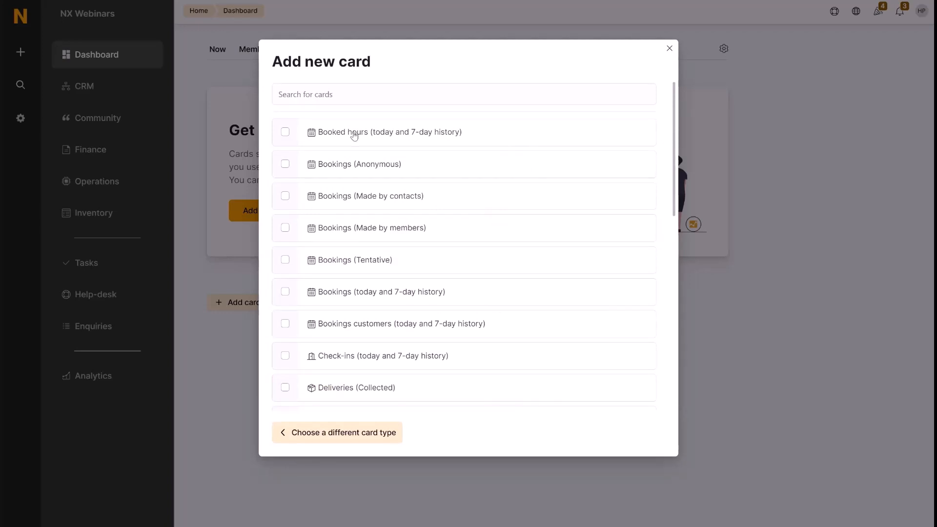
click(354, 135)
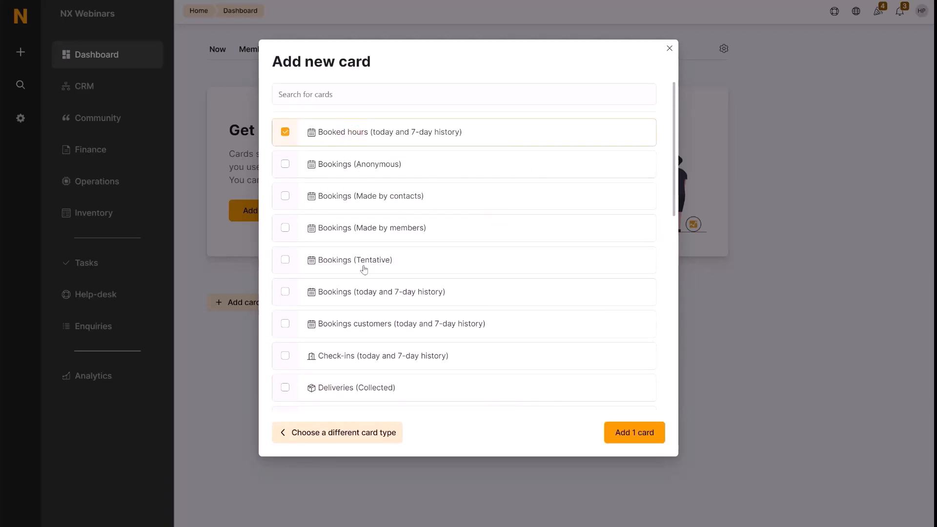
click(366, 293)
scroll(403, 289, down, 3)
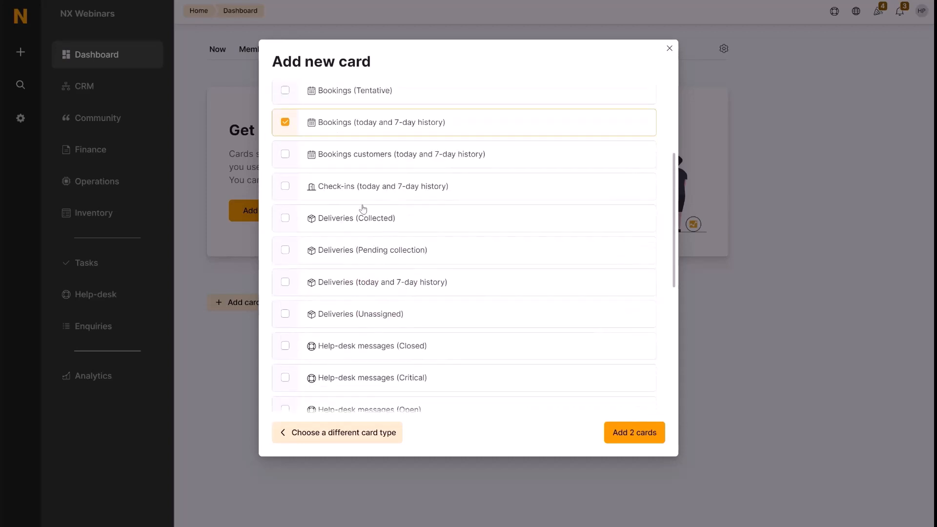
click(361, 193)
scroll(453, 336, down, 5)
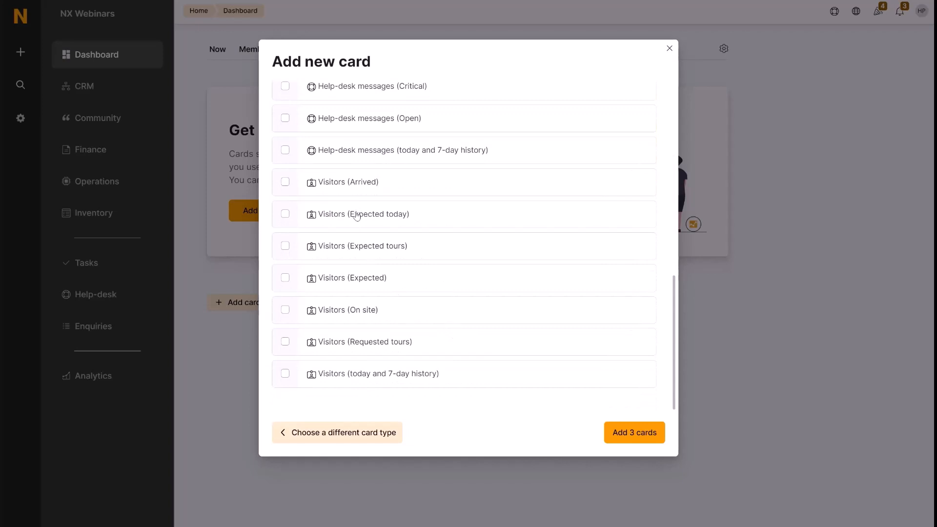
click(357, 215)
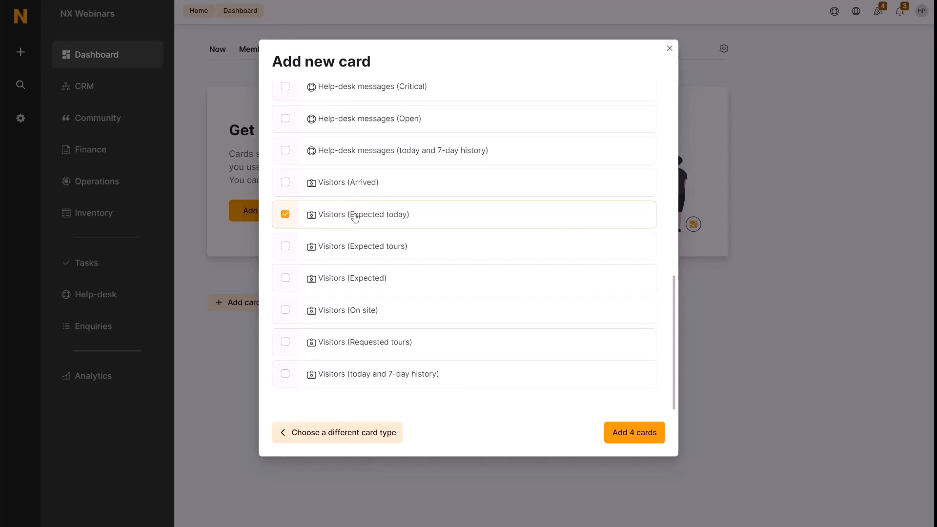
click(355, 279)
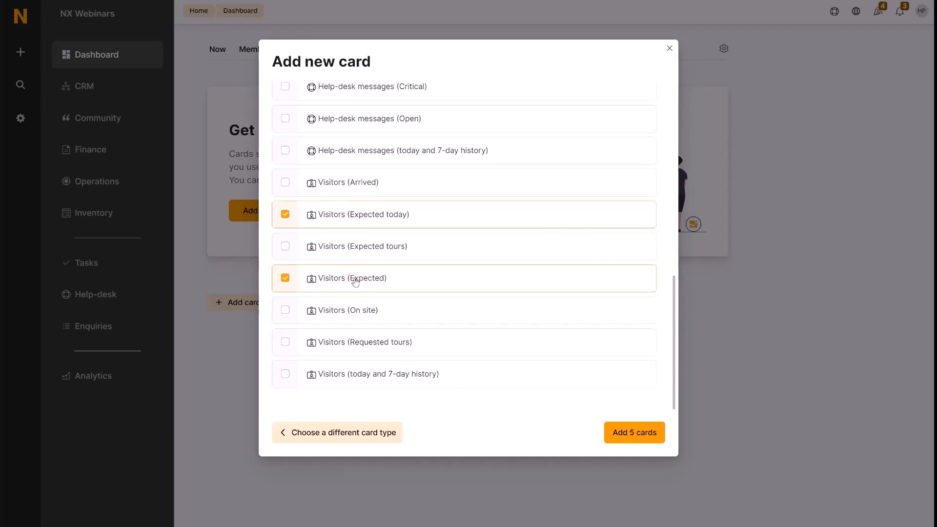
click(372, 312)
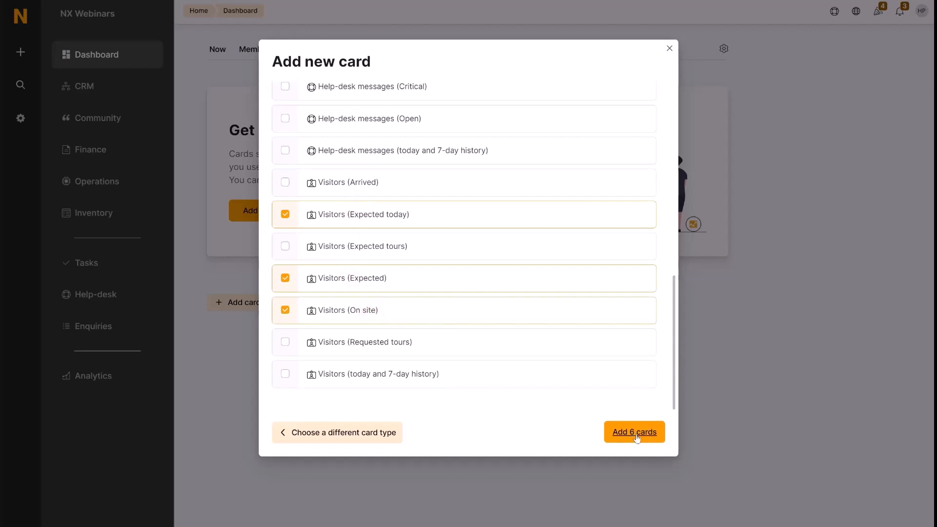
click(636, 437)
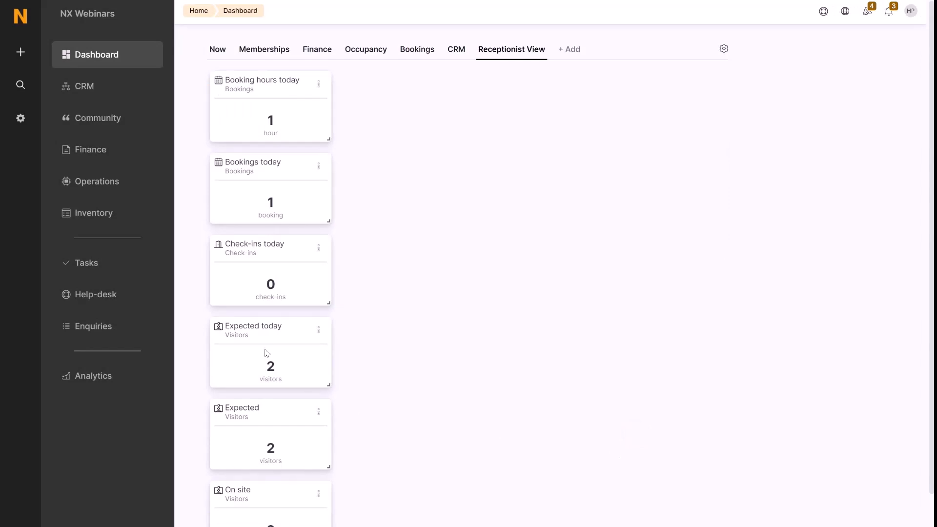
- Stack the visitor cards on the right and widen Booked hours, Bookings and Check-ins to show charts
mouse_move(268, 354)
mouse_down()
mouse_move(693, 93)
mouse_move(668, 107)
mouse_up()
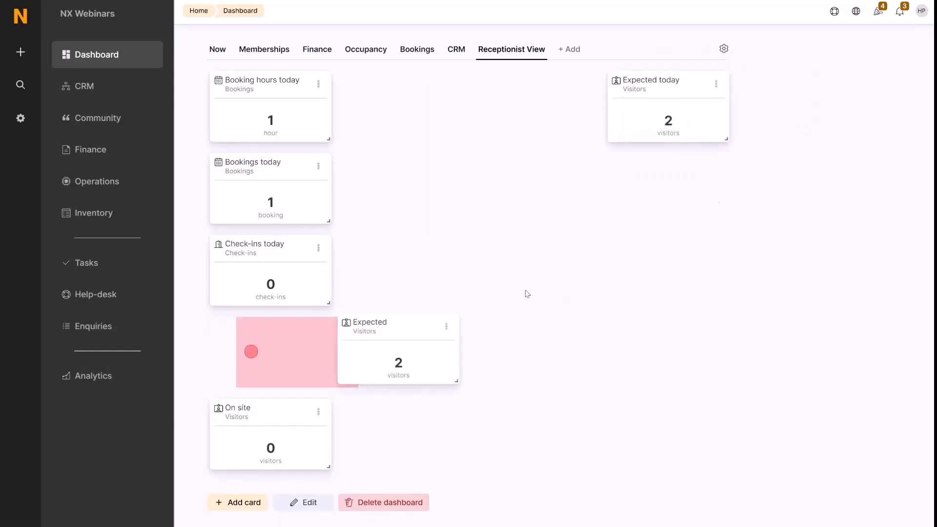
drag(308, 336, 668, 190)
drag(318, 330, 677, 270)
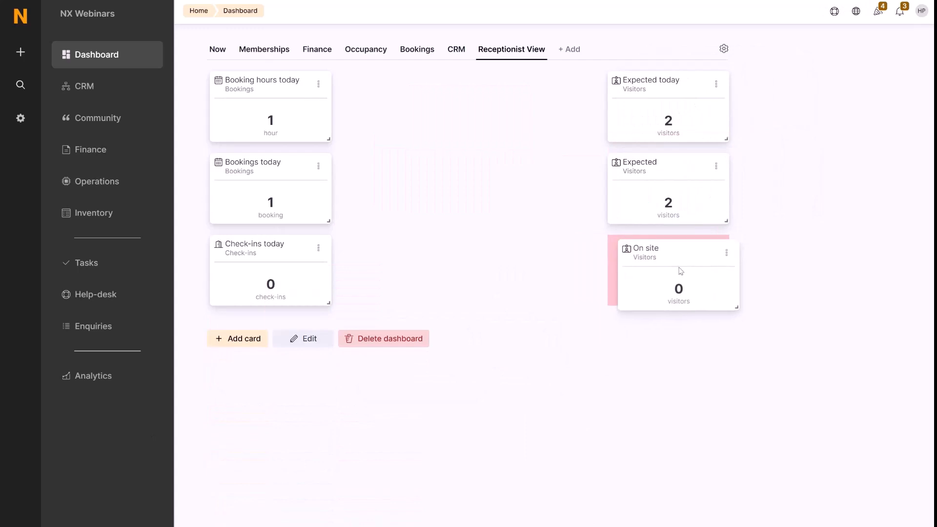
drag(330, 139, 571, 139)
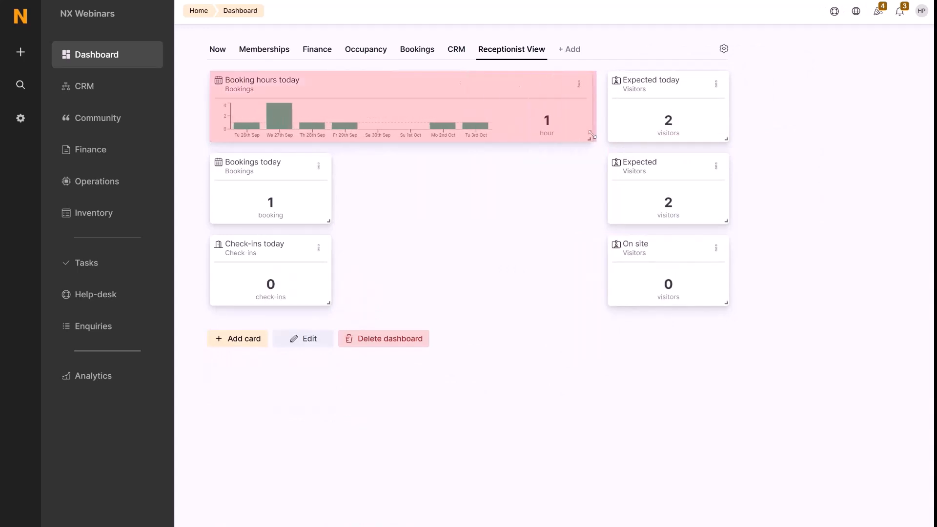
drag(328, 222, 593, 219)
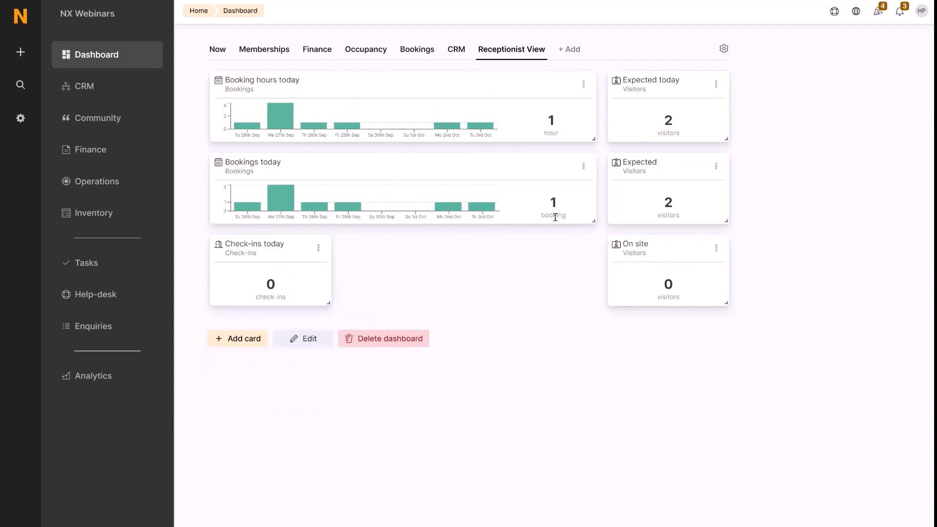
drag(401, 305, 578, 304)
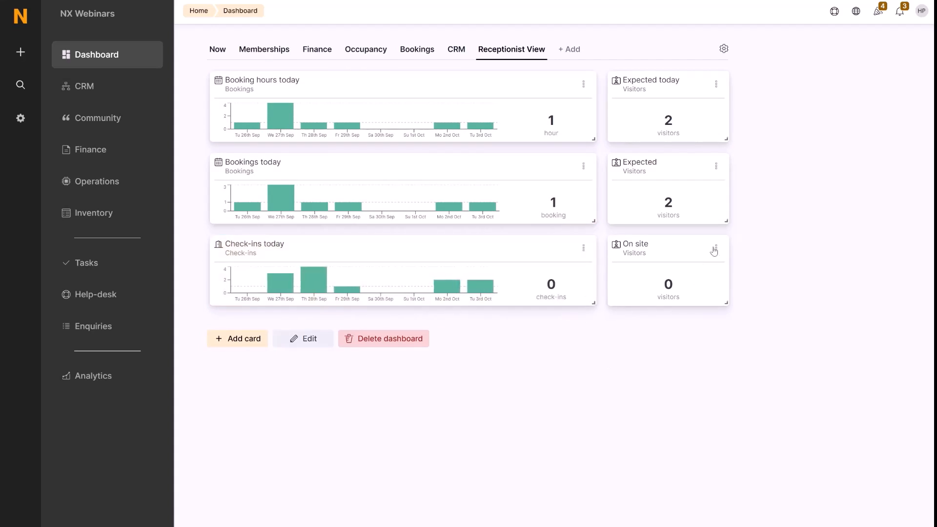
- Remove the On site visitors card from the dashboard
click(717, 250)
click(747, 317)
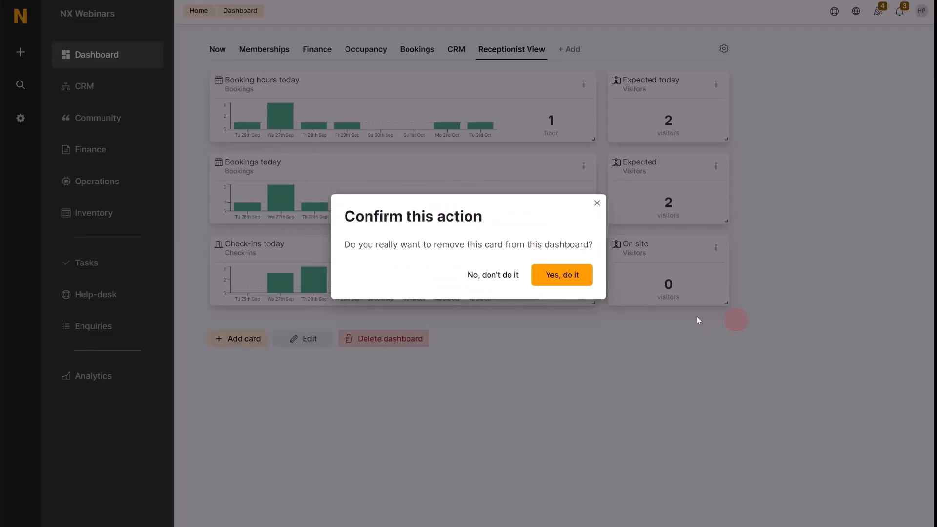
click(563, 274)
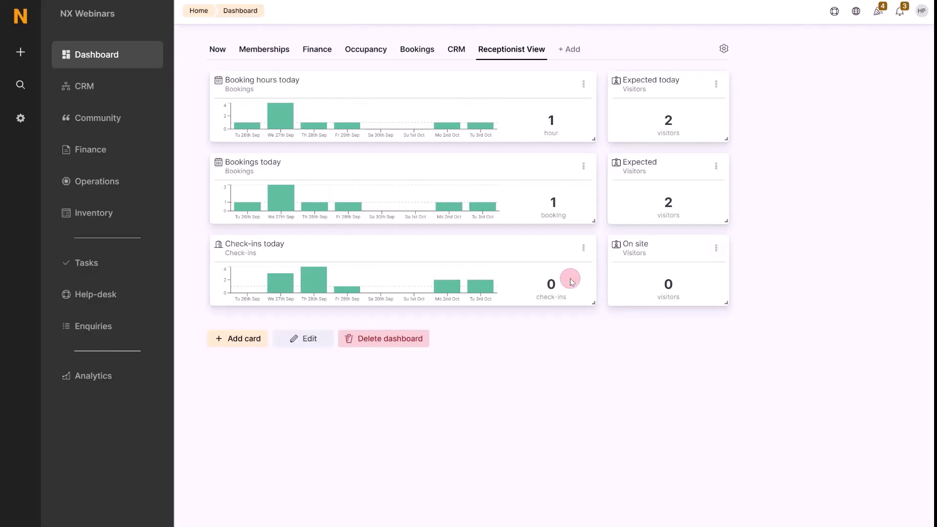
- Rename the Expected visitors card to 'Future Visitors'
click(715, 167)
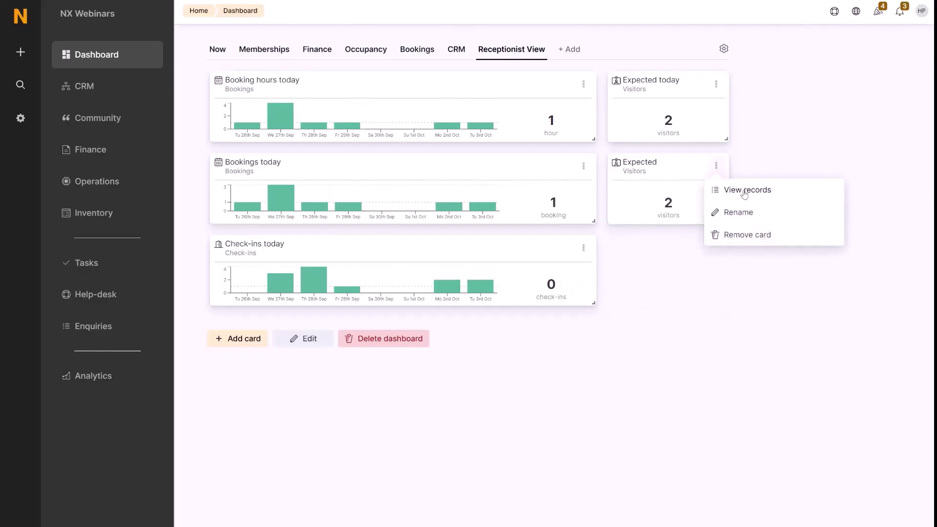
click(757, 216)
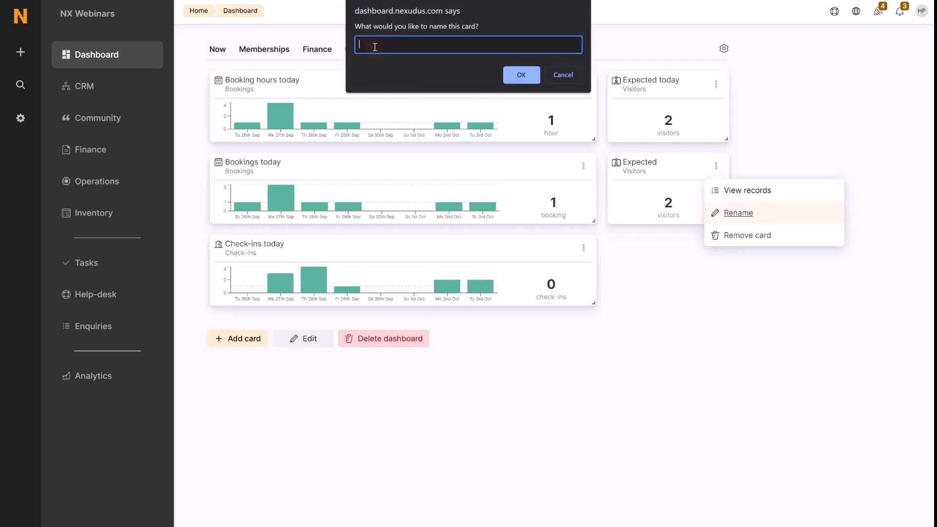
text(Future Visitoe)
key(BackSpace)
text(rs)
click(522, 75)
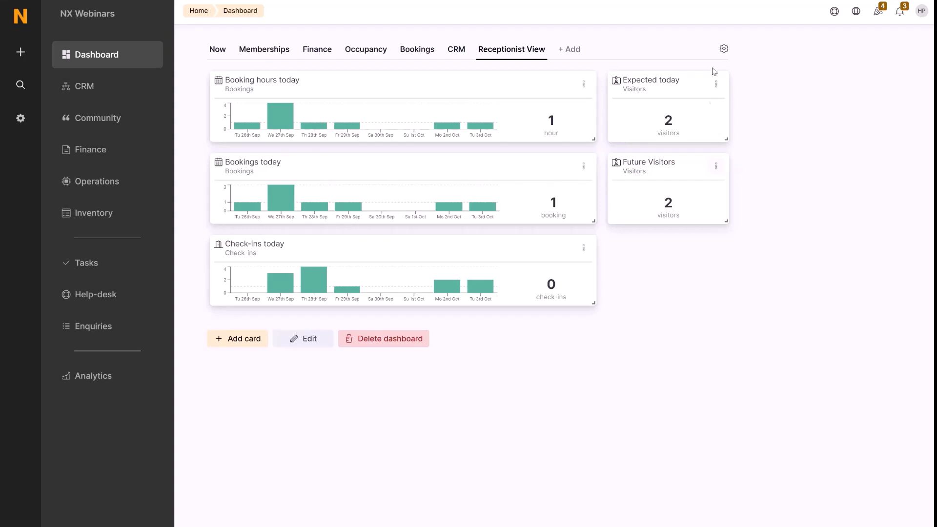
click(717, 85)
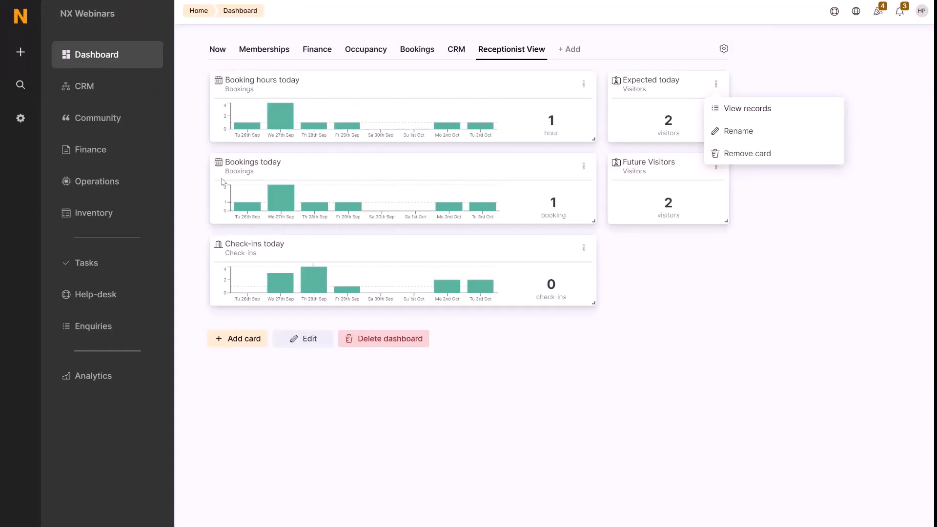
click(361, 419)
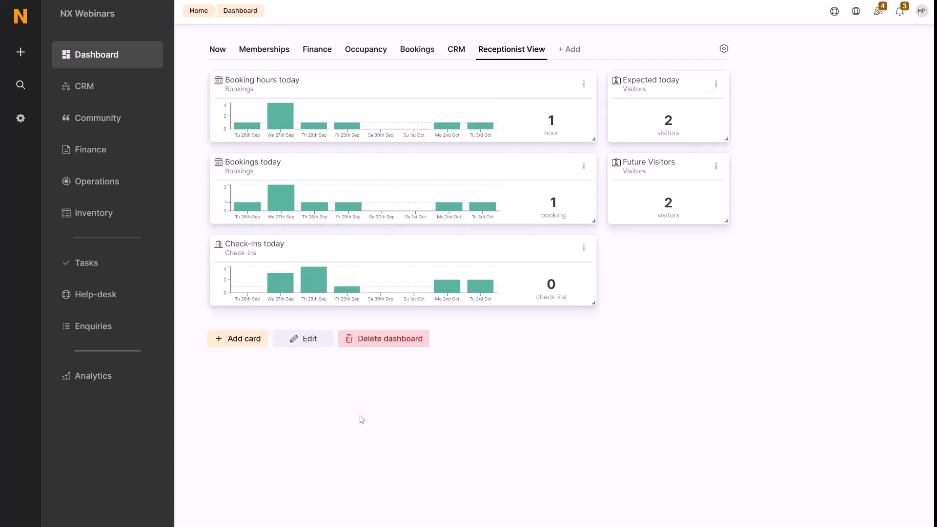
- Share the dashboard with all users, allow them to change it, and rename it 'Receptionist'
click(313, 340)
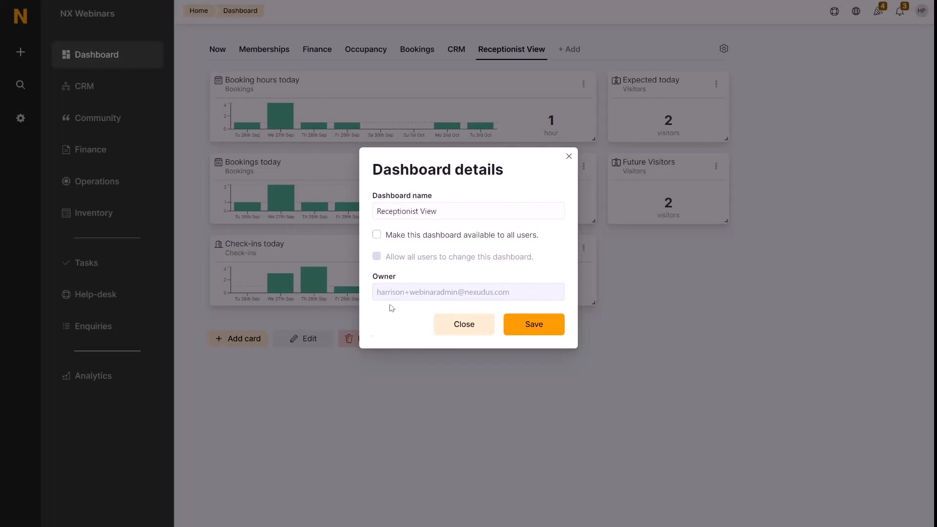
click(434, 239)
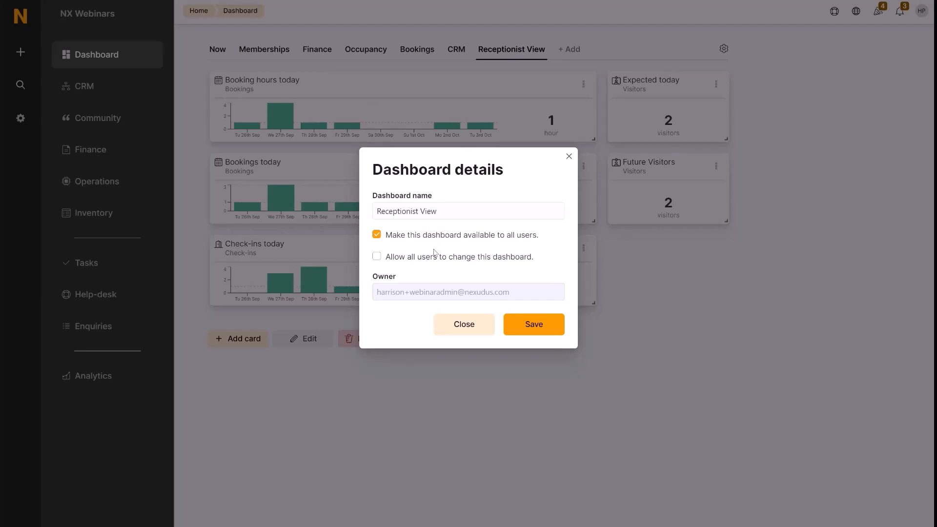
click(434, 256)
click(420, 211)
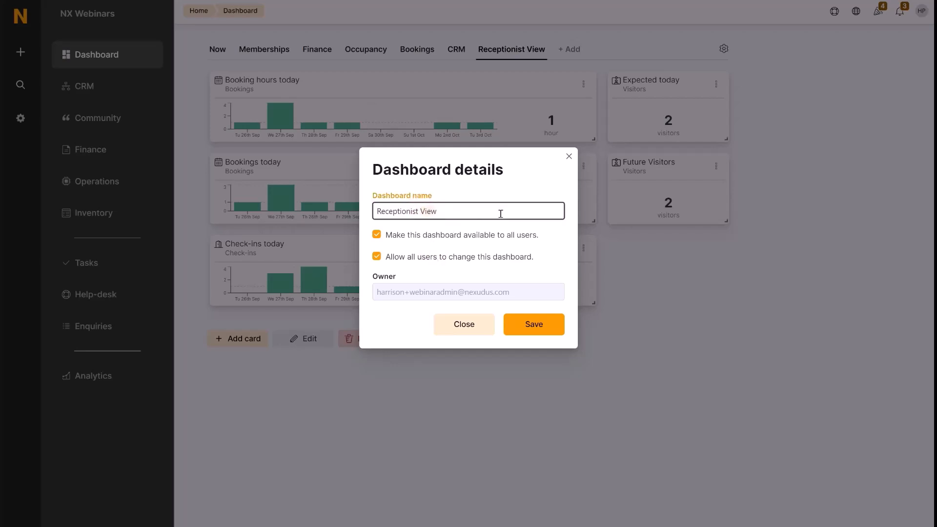
key(BackSpace)
key(BackSpace)
key(BackSpace)
click(535, 324)
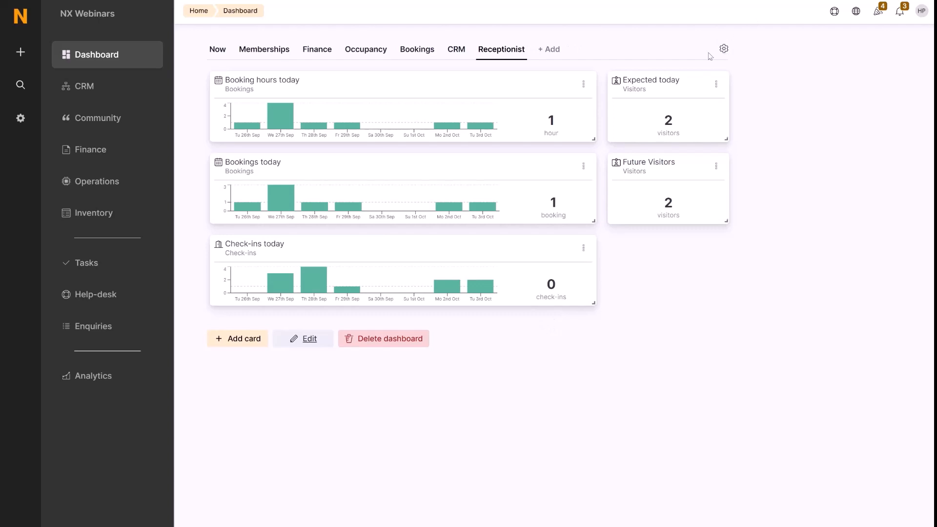
- Hide the Memberships, Finance, Occupancy, Bookings and CRM tabs, leaving Now and Receptionist visible
click(724, 49)
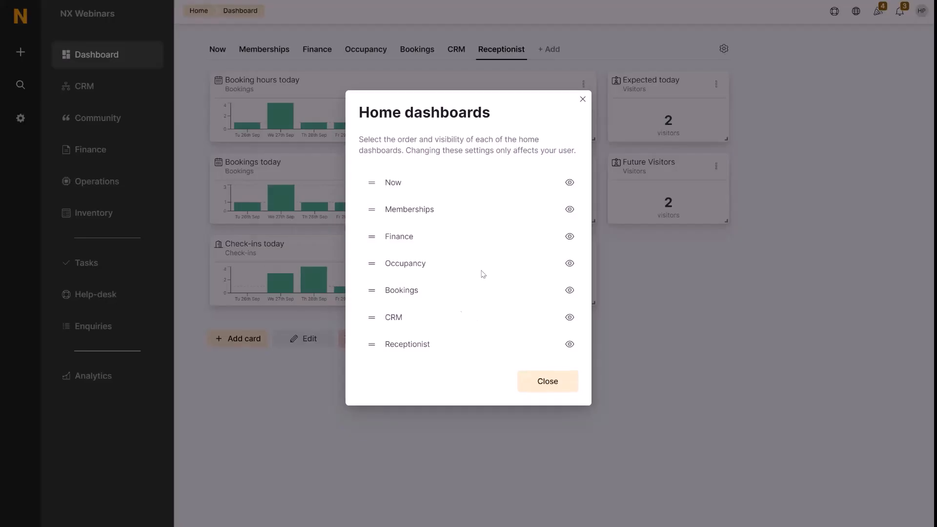
click(570, 208)
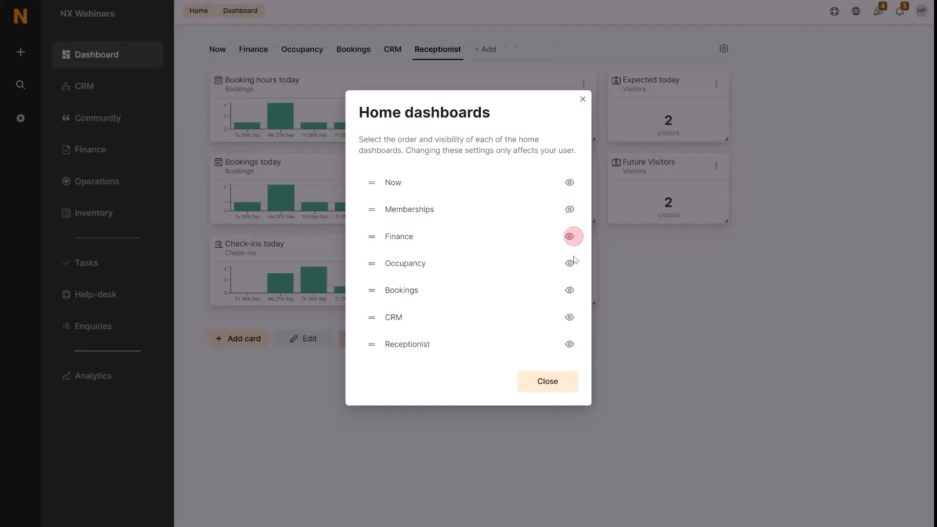
click(570, 236)
click(570, 263)
click(570, 316)
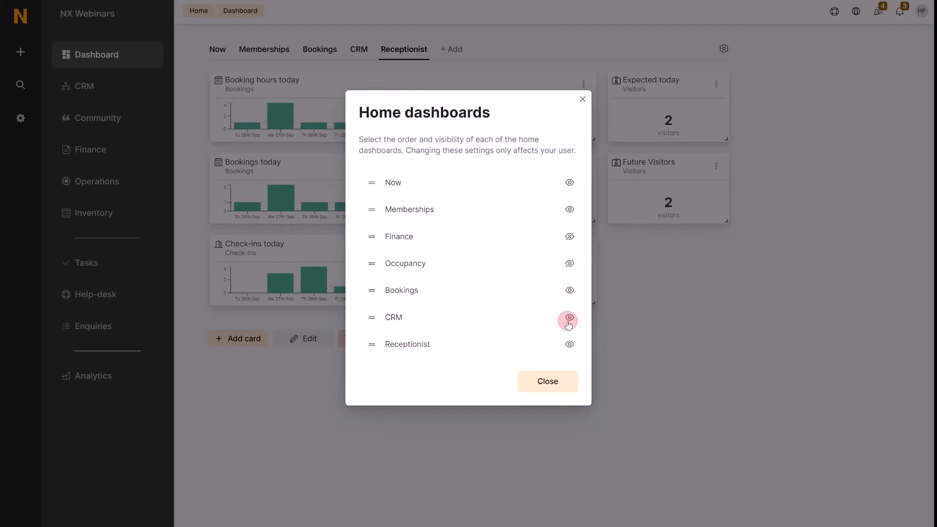
click(570, 290)
click(569, 208)
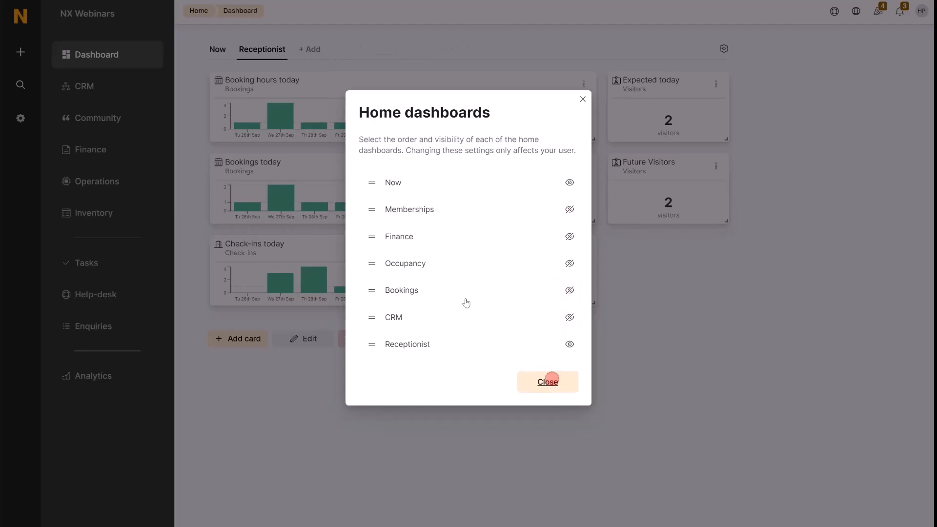
click(548, 380)
click(262, 49)
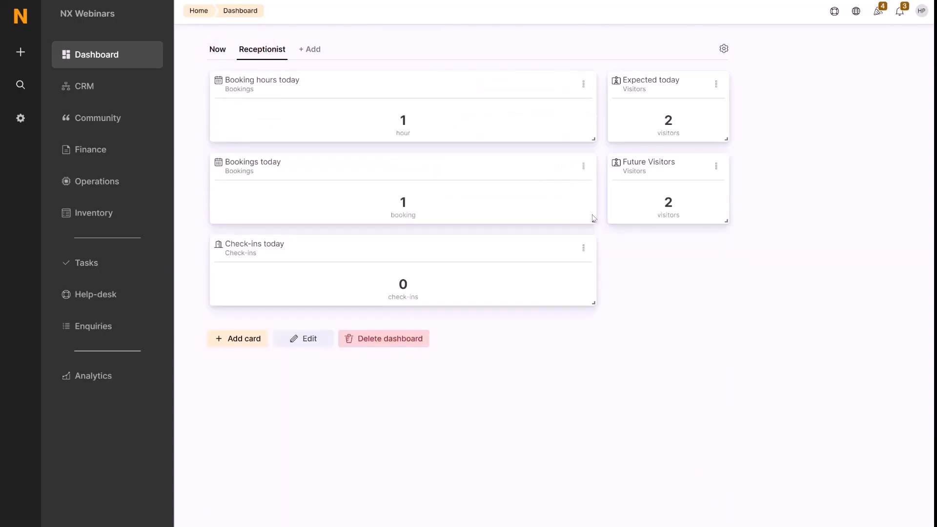